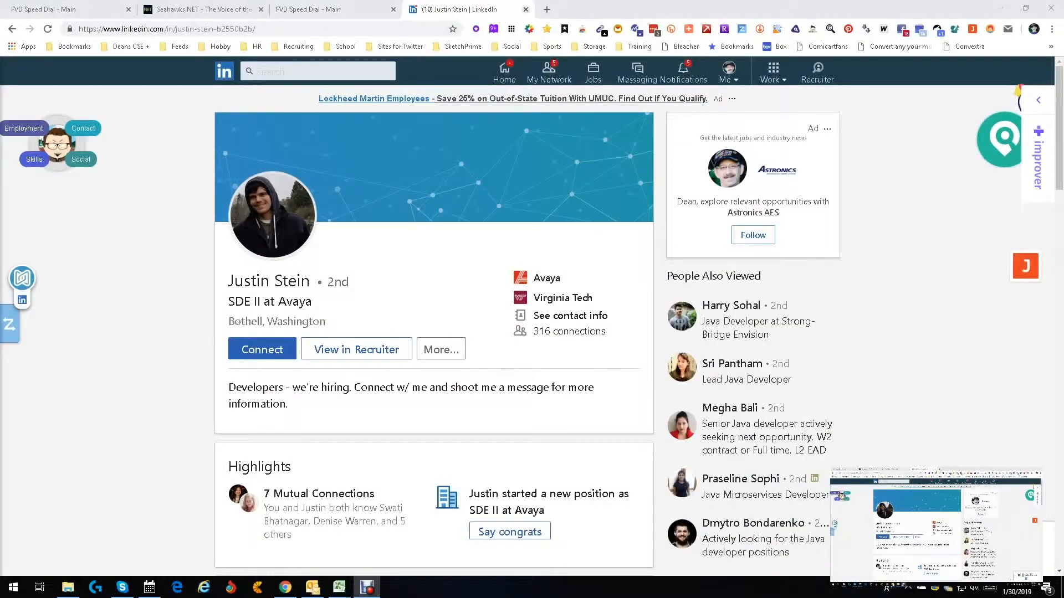
- Close the LinkedIn profile tab to reveal the Custom Chrome - Extension Manager store listing
key("ctrl+w")
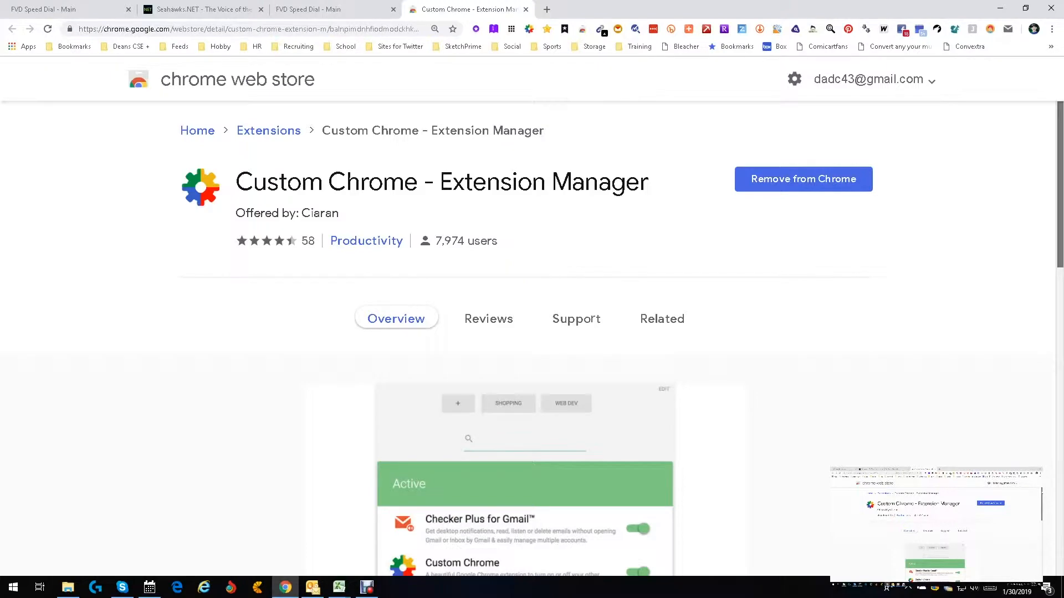
scroll(532, 349, "down", 4)
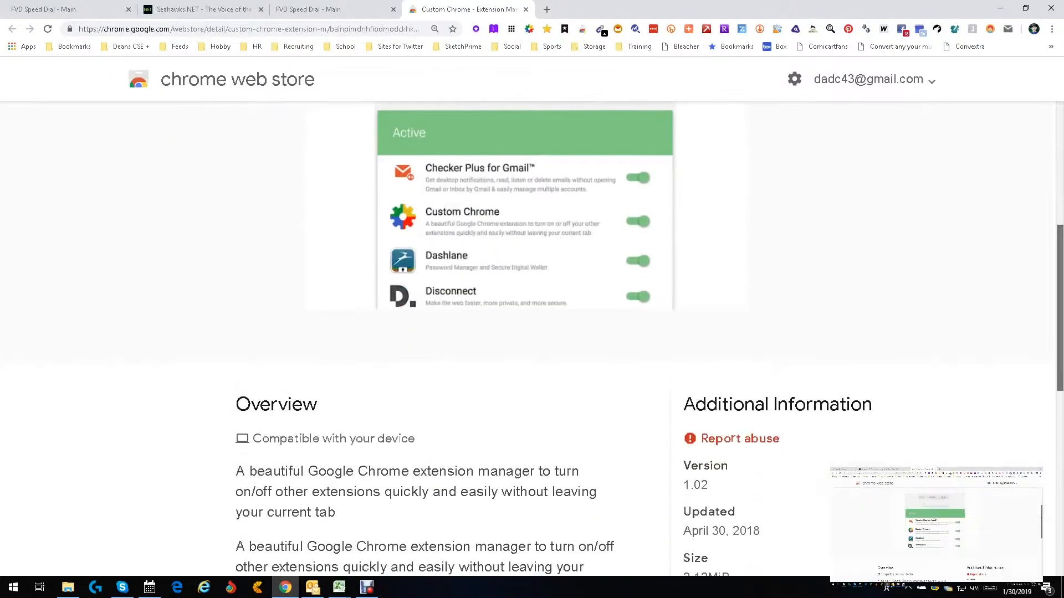
scroll(532, 349, "down", 2)
scroll(532, 349, "up", 1)
scroll(532, 350, "up", 5)
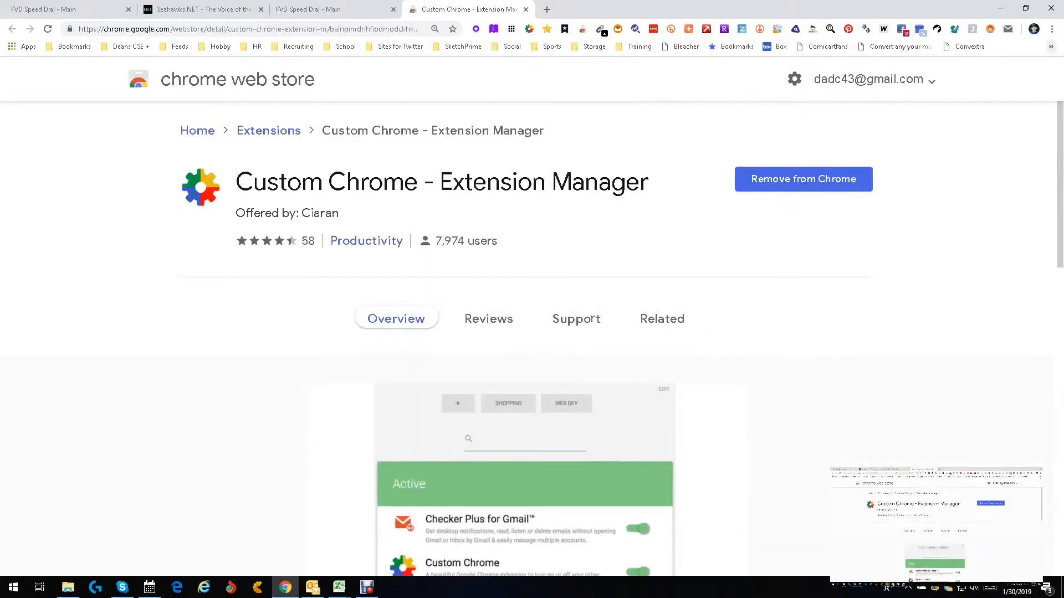
left_click(1051, 46)
key("Escape")
left_click(1051, 28)
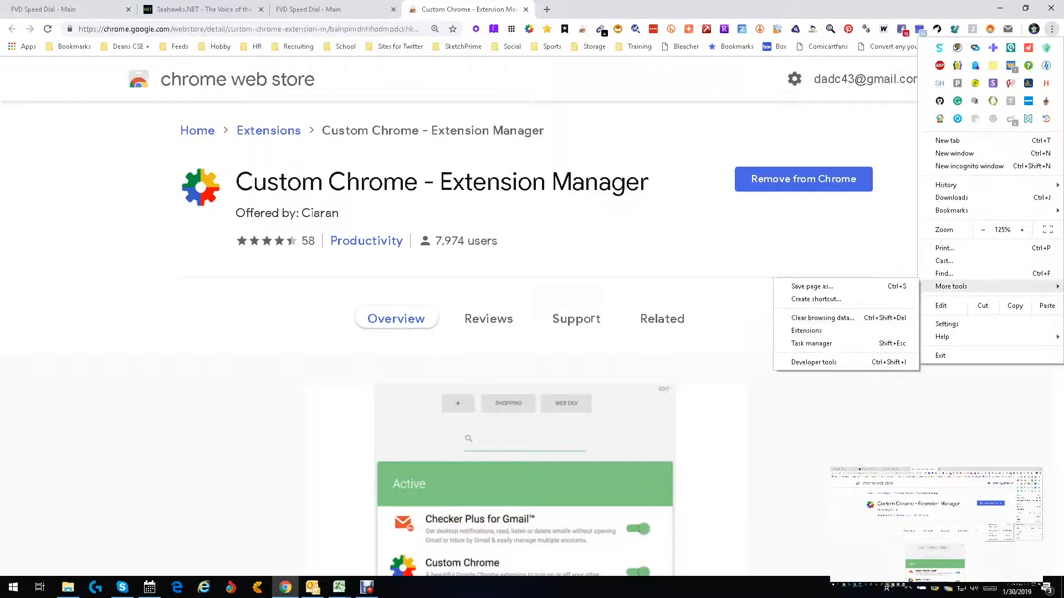
key("Escape")
key("Escape")
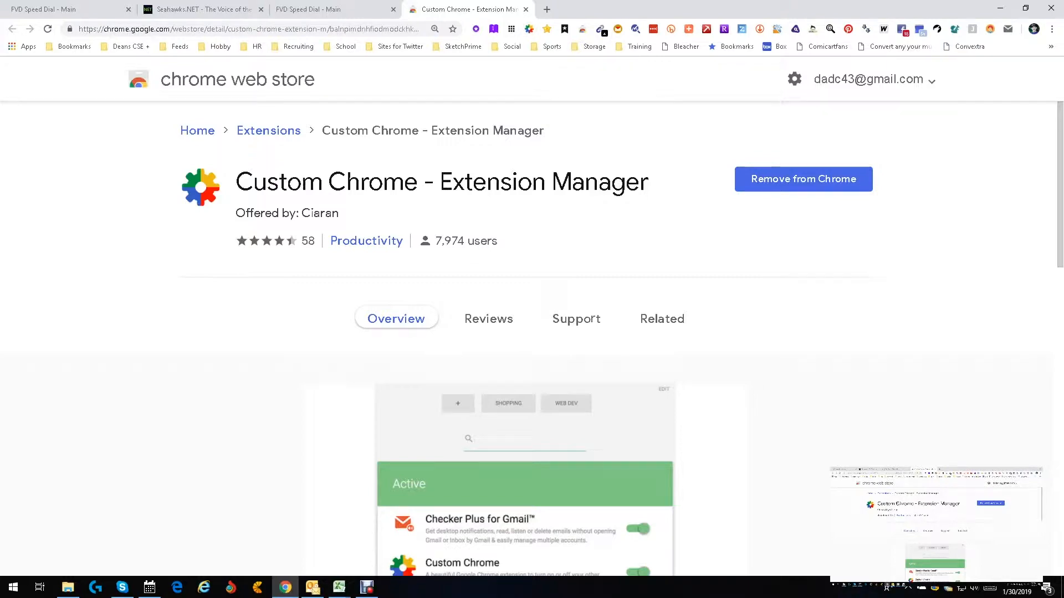
scroll(532, 333, "down", 2)
scroll(532, 333, "down", 4)
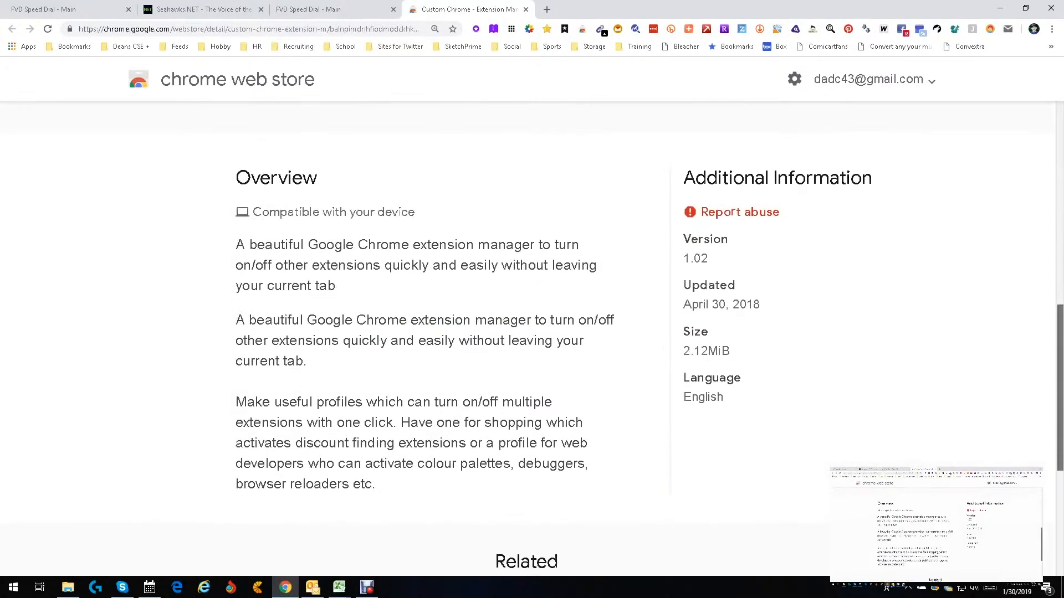
scroll(532, 332, "down", 1)
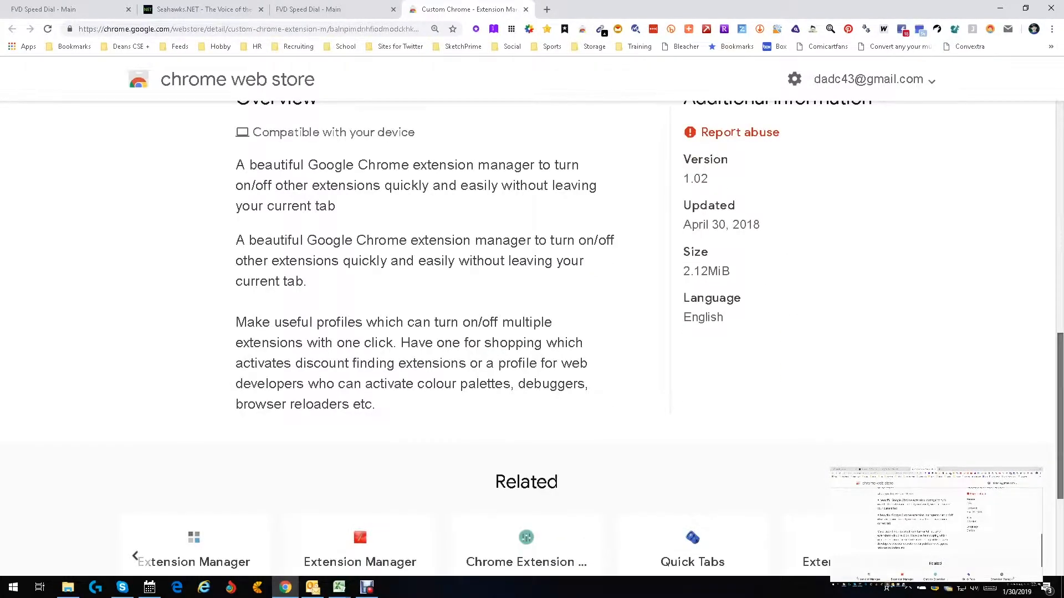
scroll(533, 332, "up", 7)
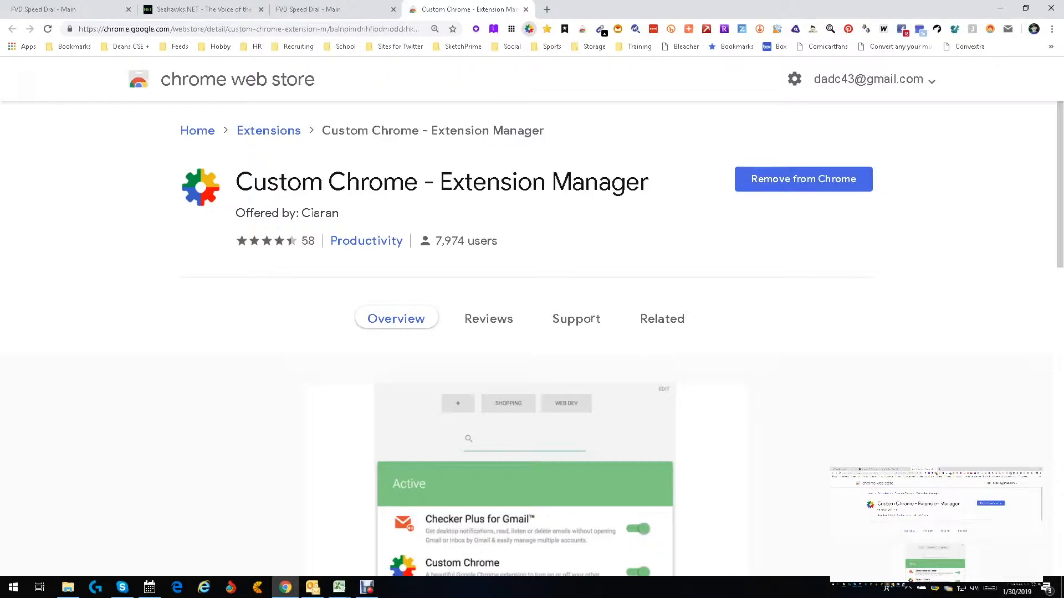
- Show the Custom Chrome popup listing installed extensions, peeking at its gear options menu
left_click(530, 29)
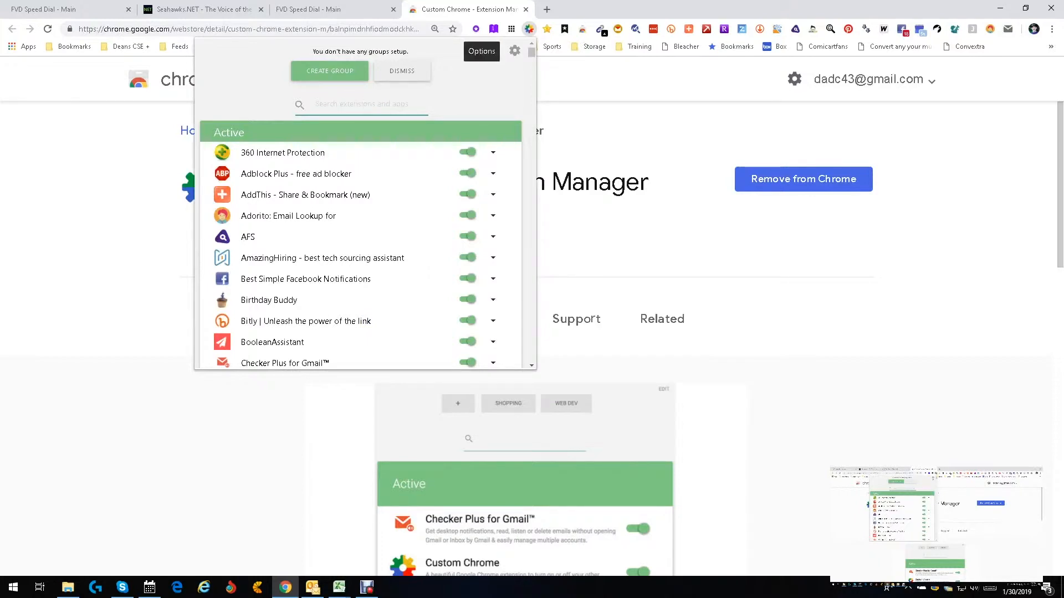
left_click(515, 50)
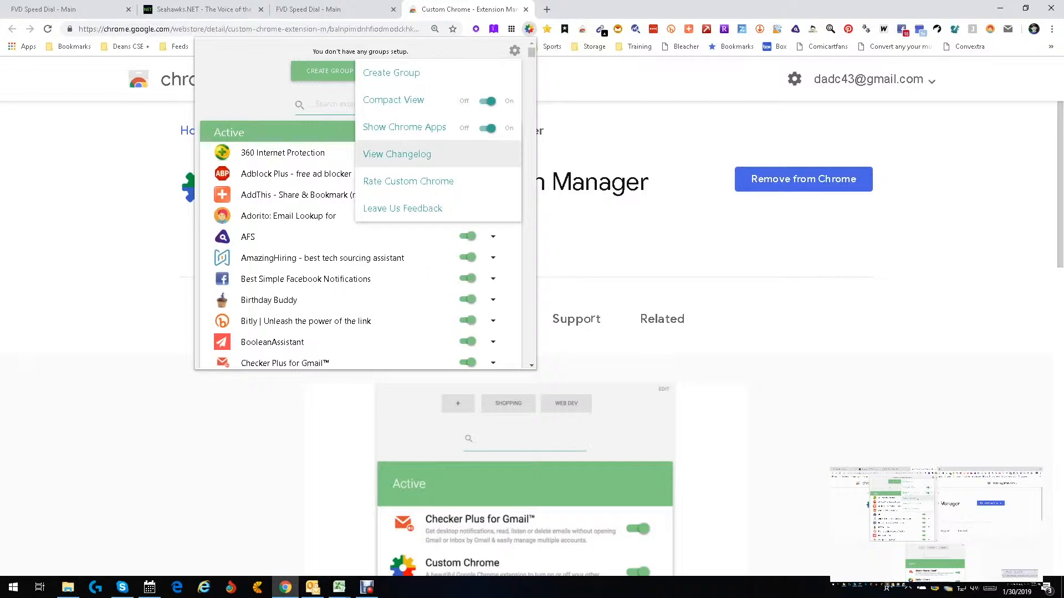
key("Escape")
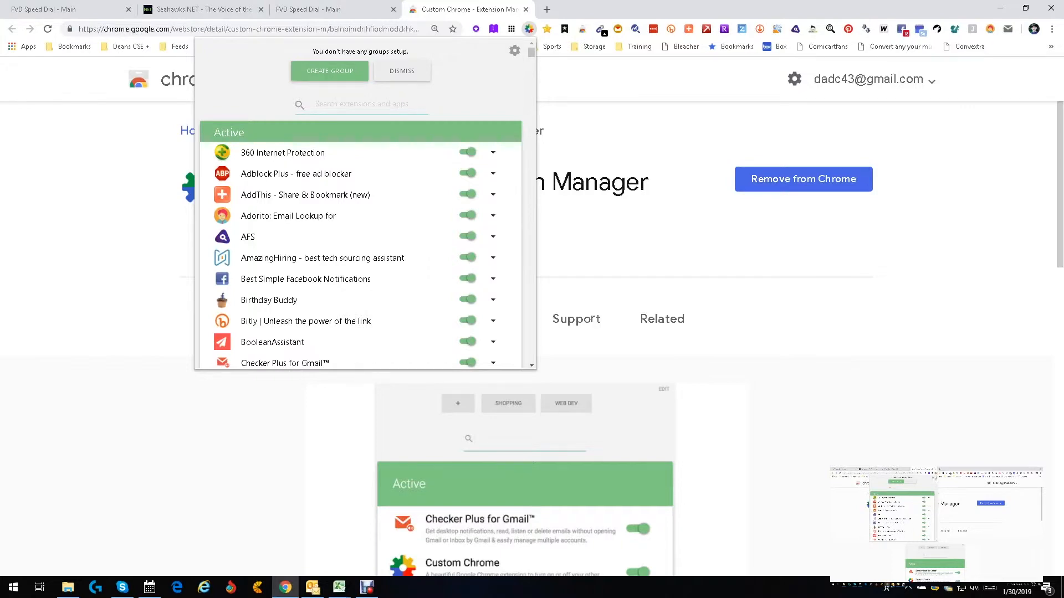
mouse_move(530, 52)
left_mouse_down()
mouse_move(530, 66)
mouse_move(530, 51)
left_mouse_up()
left_click(468, 236)
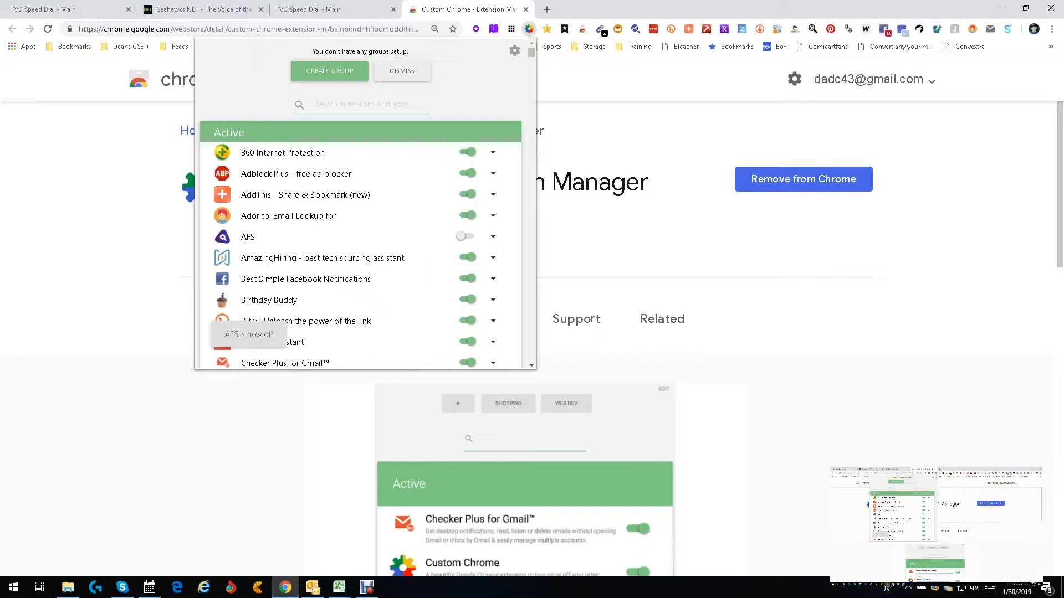
left_click(464, 236)
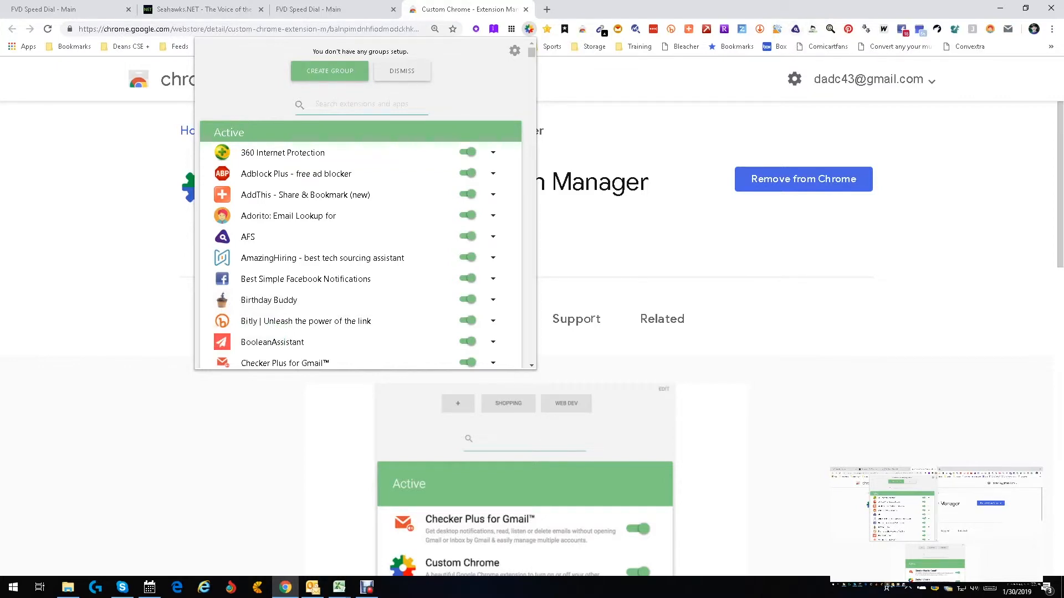
left_click(467, 237)
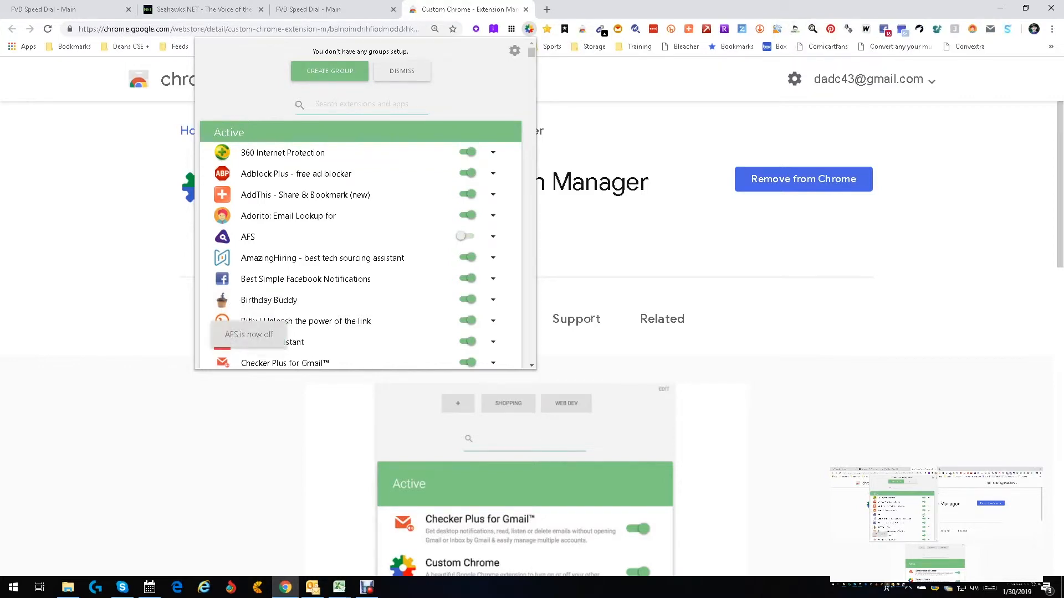
left_click(493, 236)
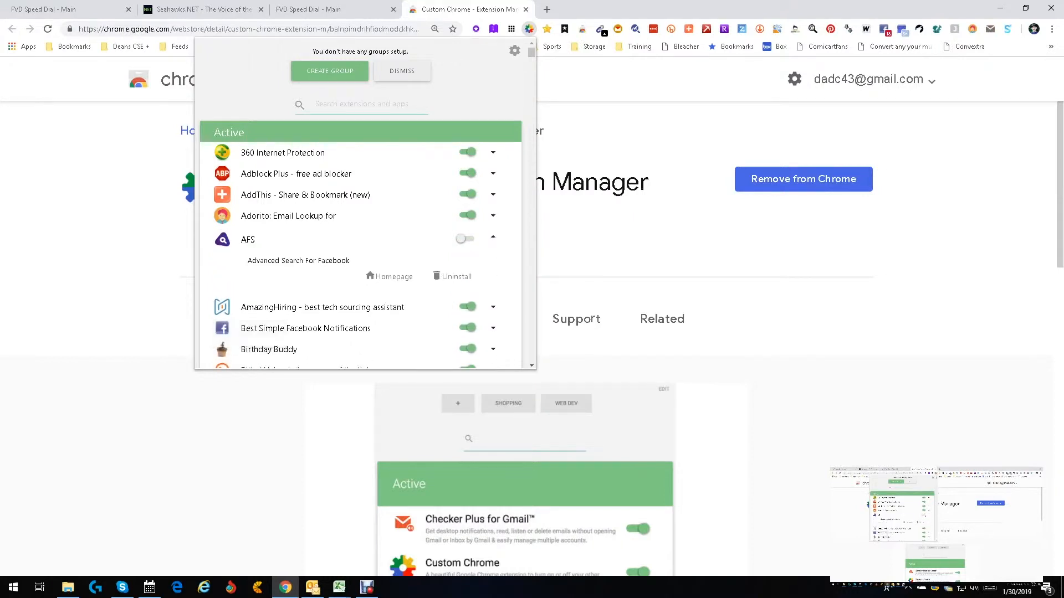
left_click(468, 239)
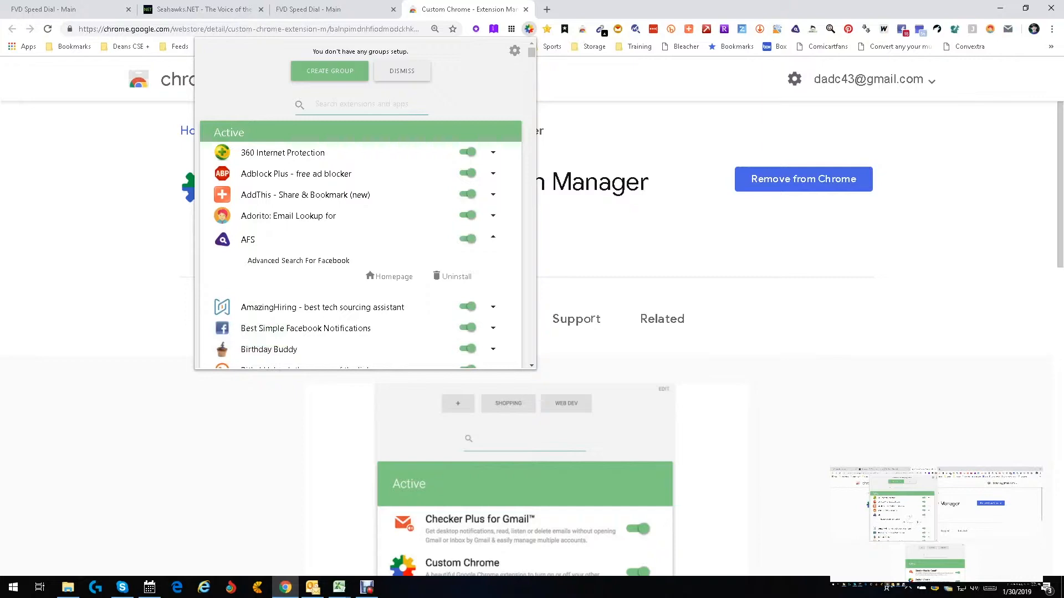
left_click(493, 239)
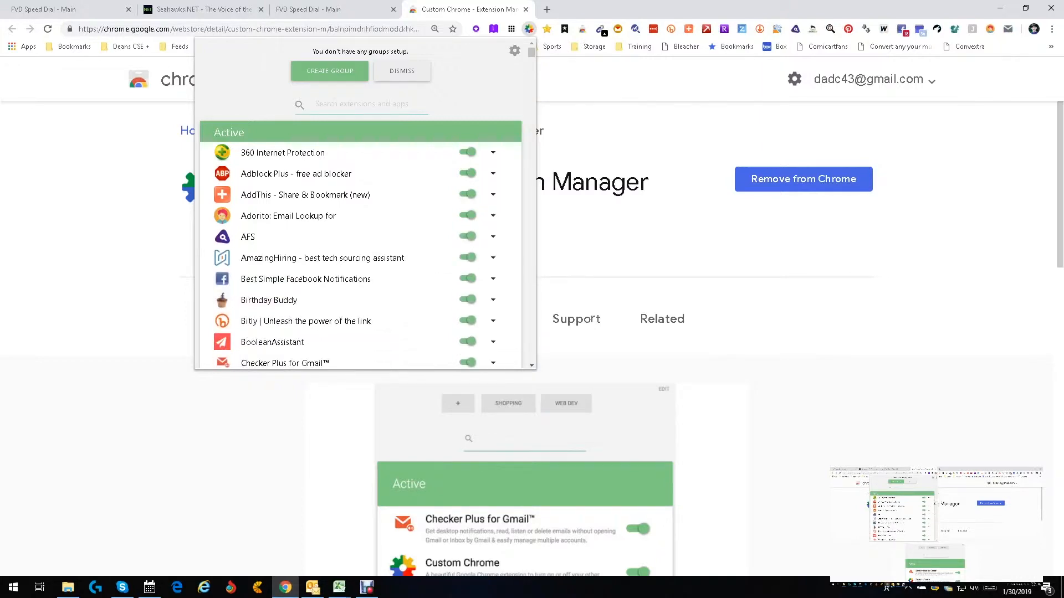
left_click_drag(531, 52, 531, 87)
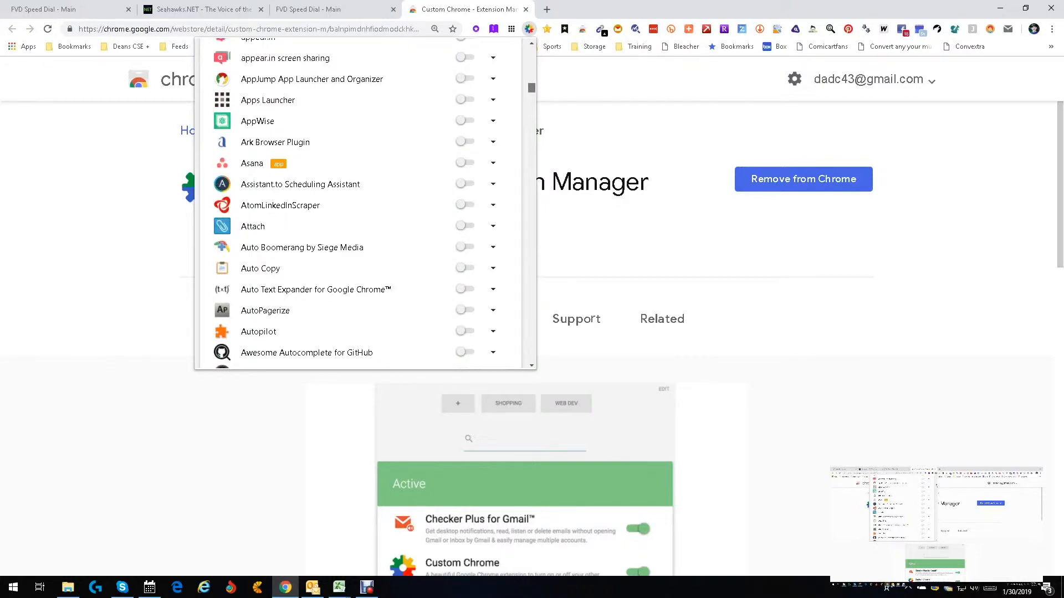
scroll(366, 203, "down", 10)
scroll(365, 203, "down", 5)
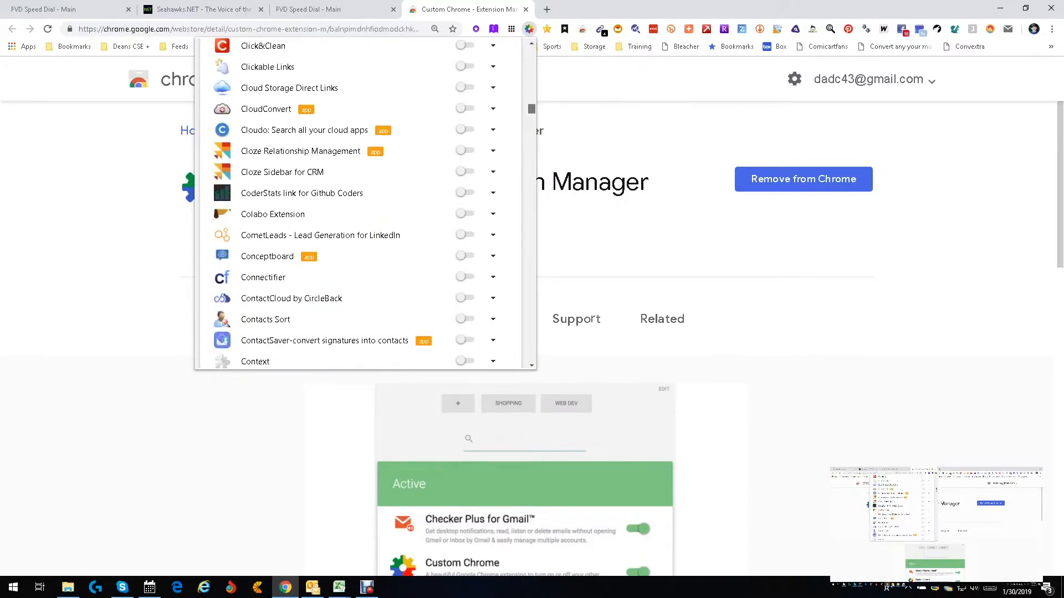
scroll(366, 204, "down", 5)
scroll(366, 204, "up", 10)
scroll(365, 204, "up", 3)
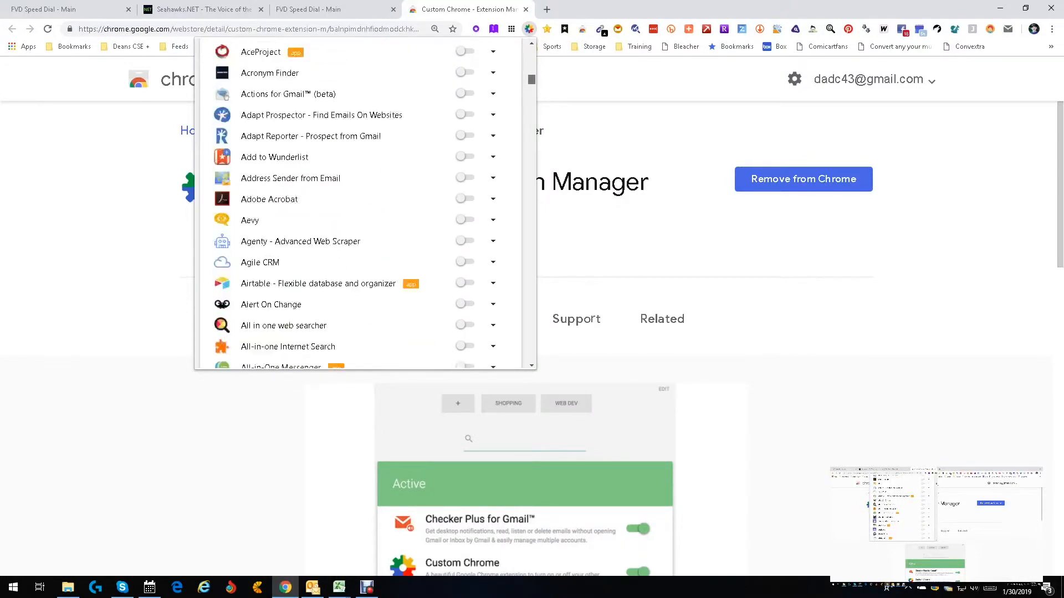
scroll(365, 203, "up", 5)
scroll(366, 204, "down", 5)
scroll(366, 203, "down", 4)
scroll(366, 204, "up", 2)
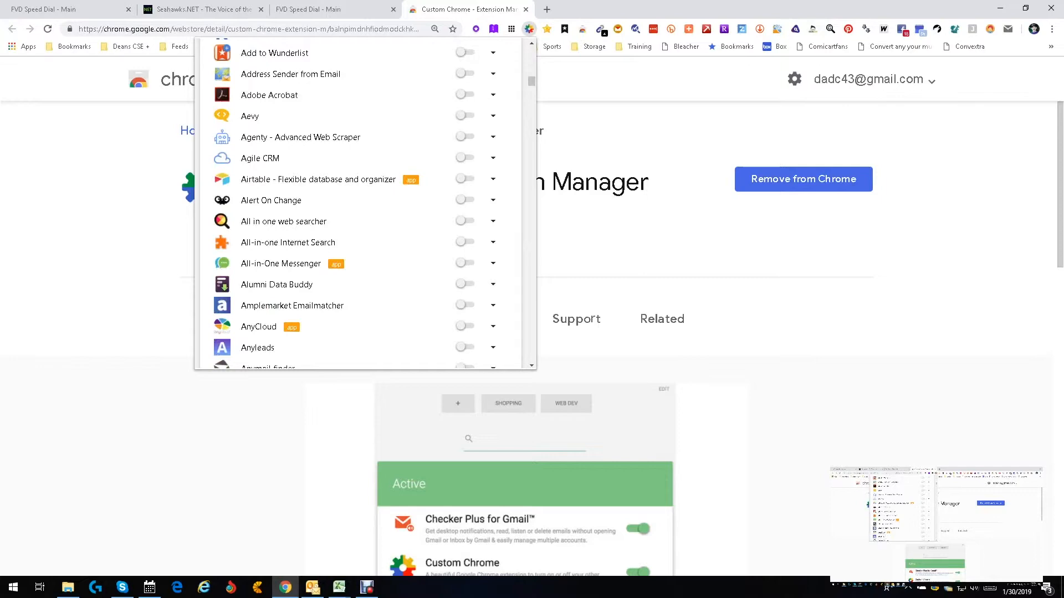
mouse_move(532, 81)
left_mouse_down()
mouse_move(531, 356)
mouse_move(531, 42)
mouse_move(532, 111)
left_mouse_up()
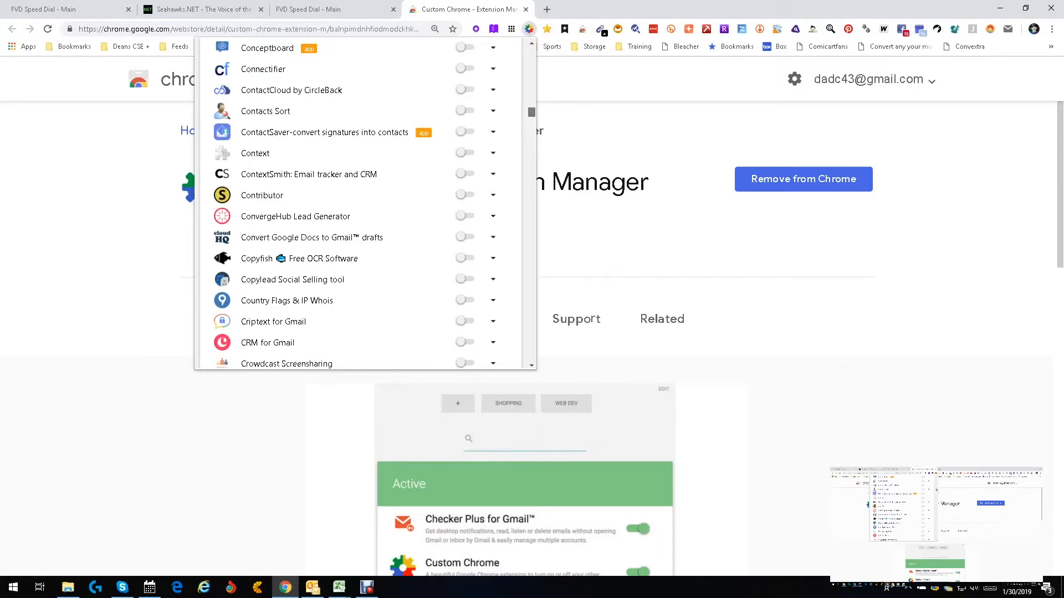
left_click_drag(531, 110, 531, 51)
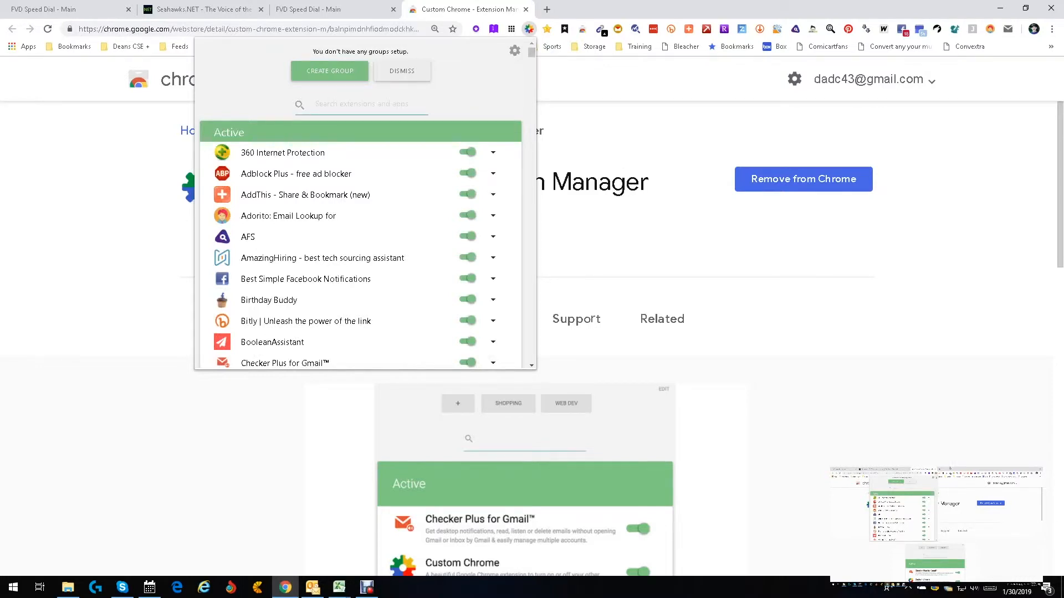
mouse_move(530, 52)
left_mouse_down()
mouse_move(531, 99)
mouse_move(532, 52)
left_mouse_up()
key("Escape")
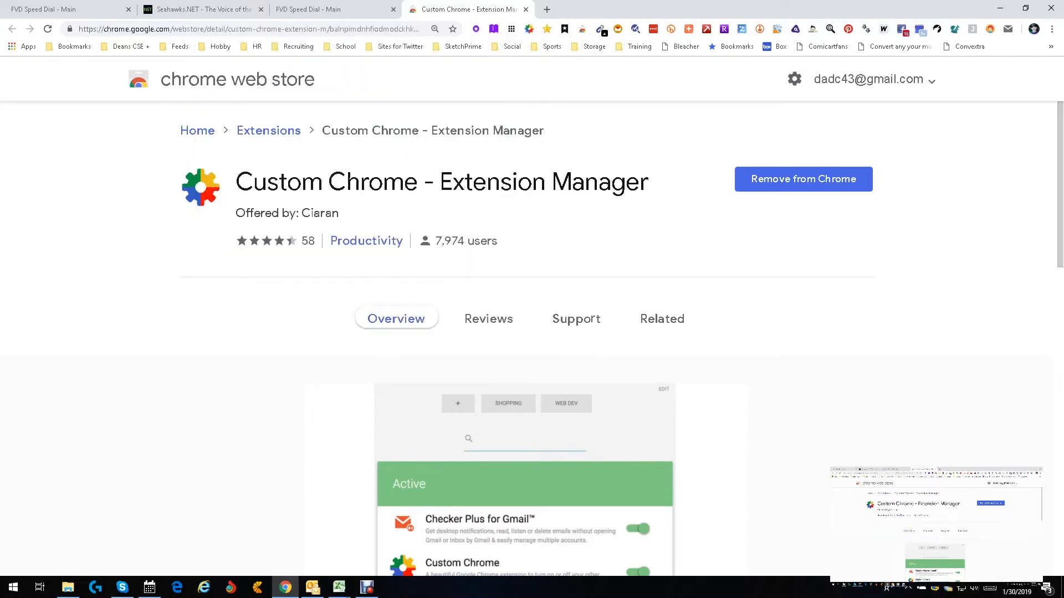